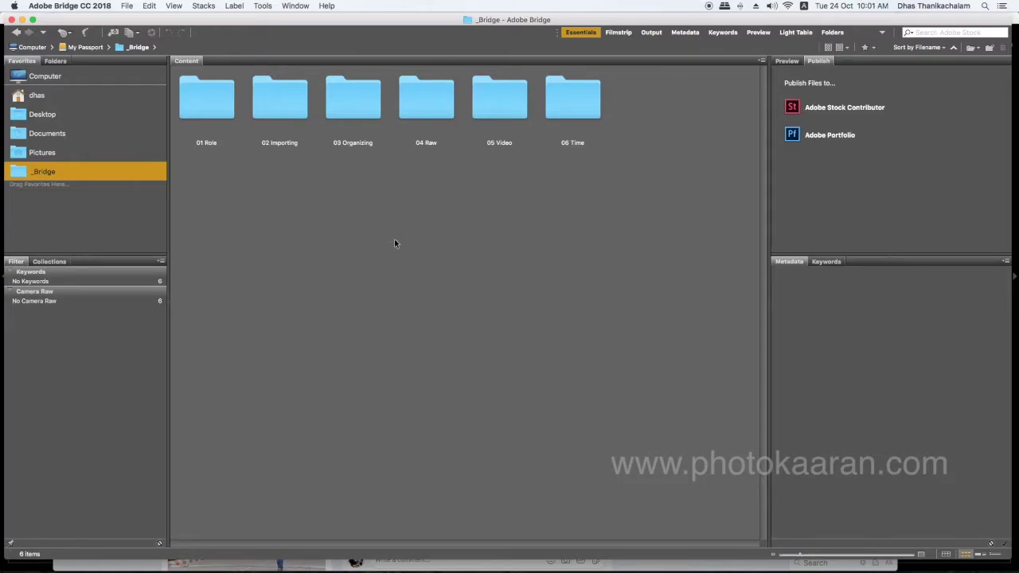
Step: Open the 03 Organizing folder to list its nine 3_x subfolders
double_click(344, 101)
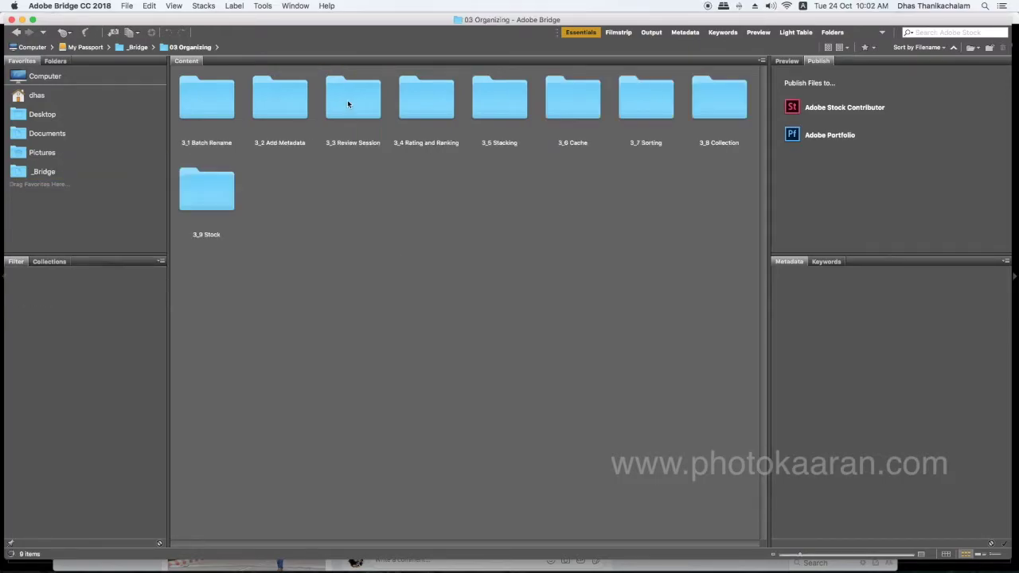
Step: Open 3_2 Add Metadata, switch to the Metadata workspace and select DSC_2146
double_click(294, 116)
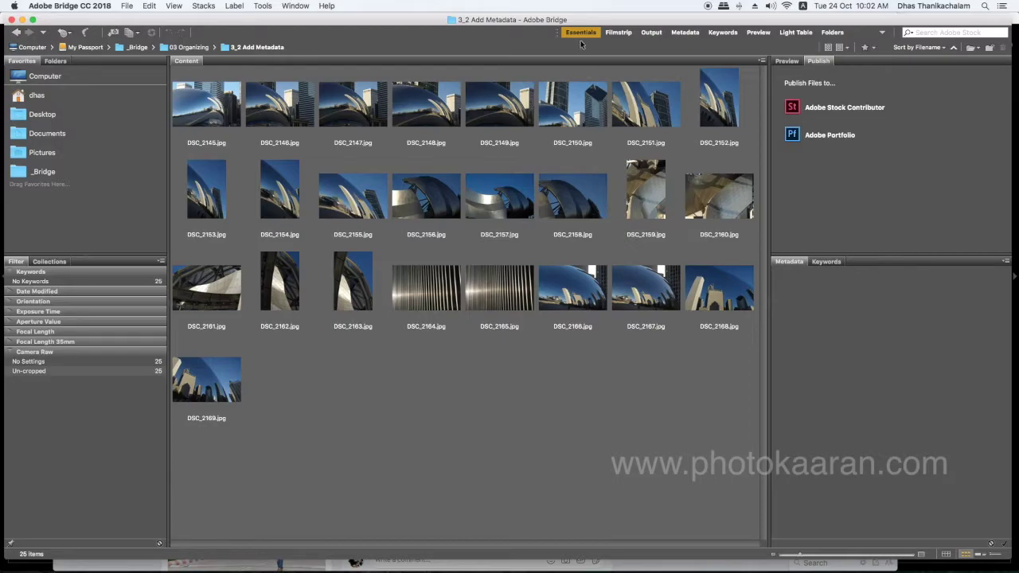
left_click(683, 32)
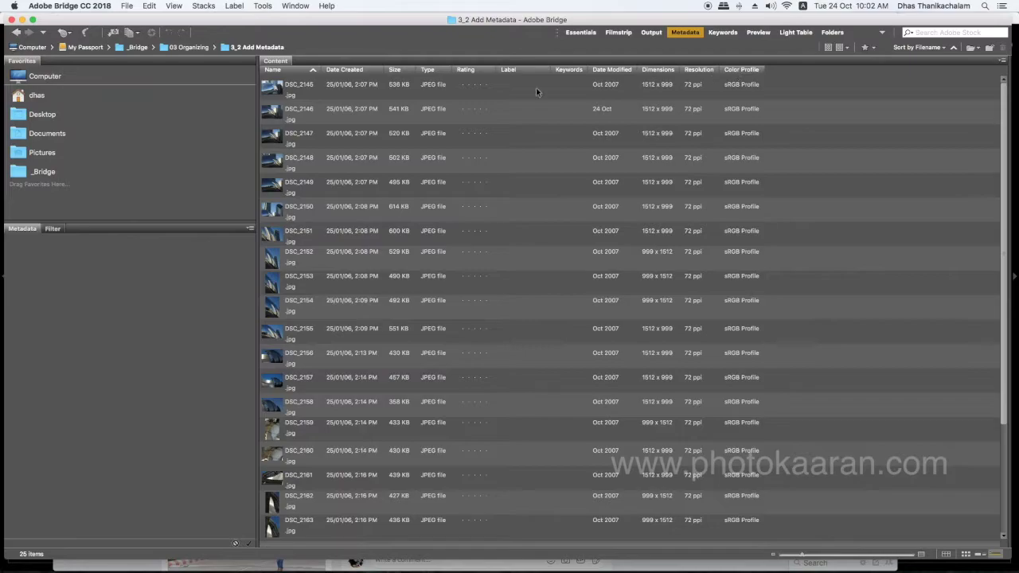
left_click(344, 112)
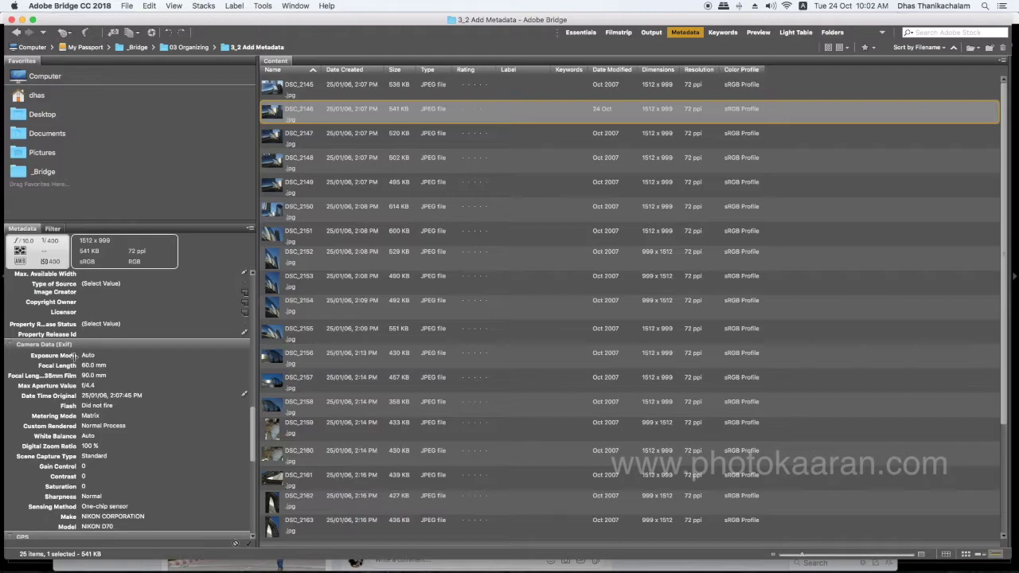
Step: Scroll the Metadata panel to the top and begin editing DSC_2146's IPTC Core Creator field
scroll(74, 355, "up", 10)
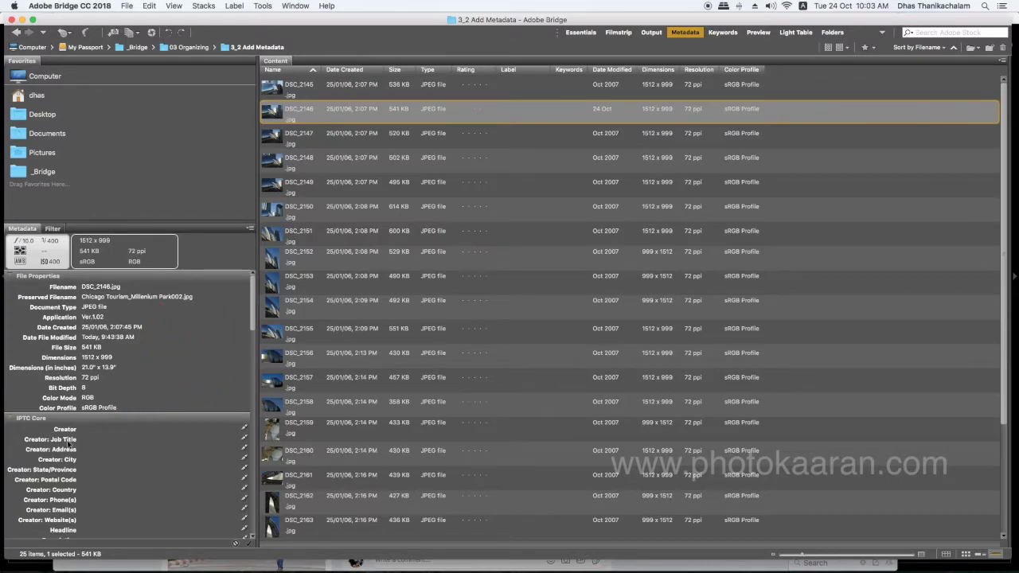
left_click(246, 430)
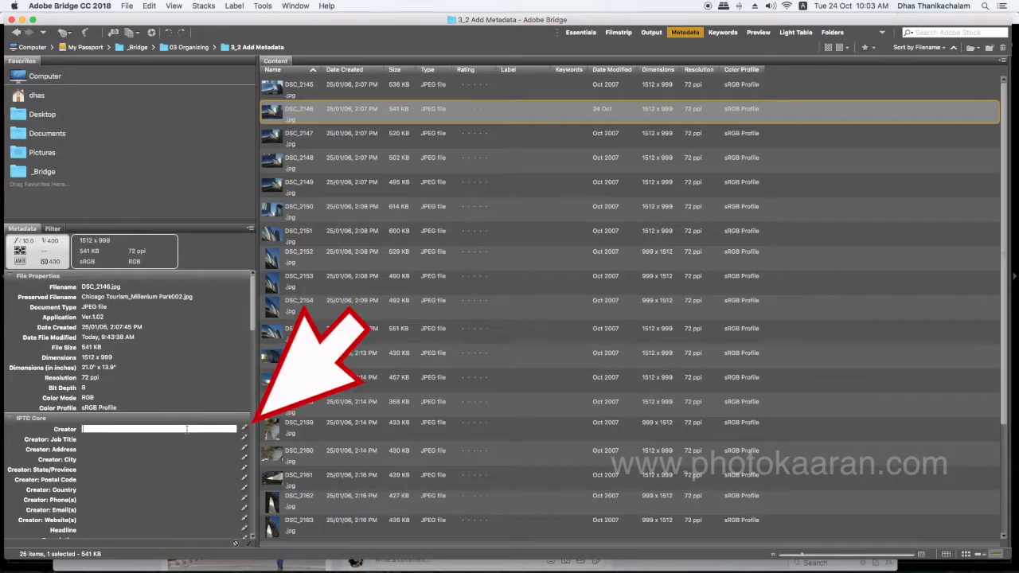
type("Dha")
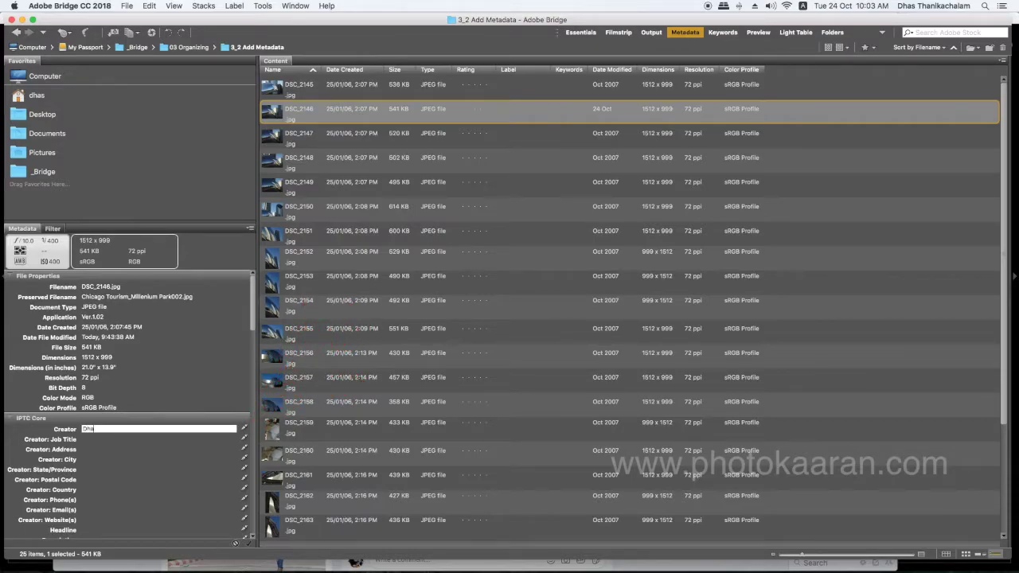
type("s Thanikachalam")
left_click(76, 499)
left_click(70, 509)
left_click(67, 520)
type("www.photokaaran.com")
left_click(67, 453)
type("chennai")
key("Return")
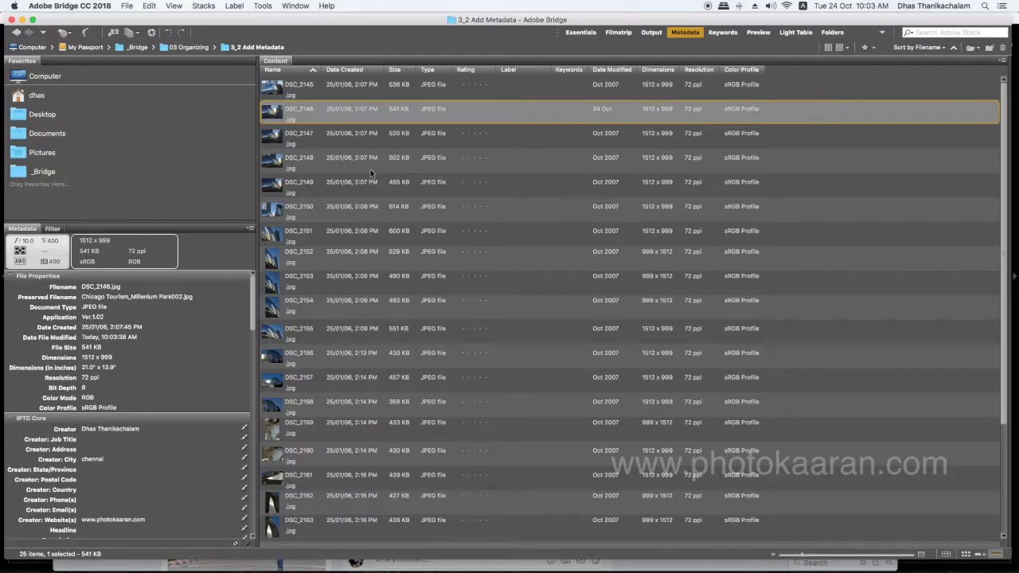
key("cmd+a")
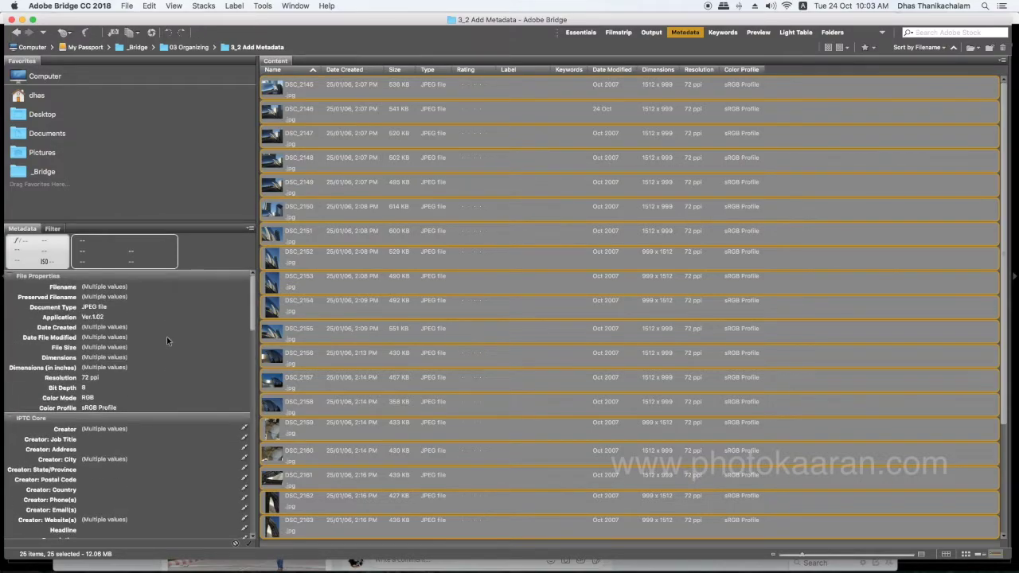
left_click(108, 429)
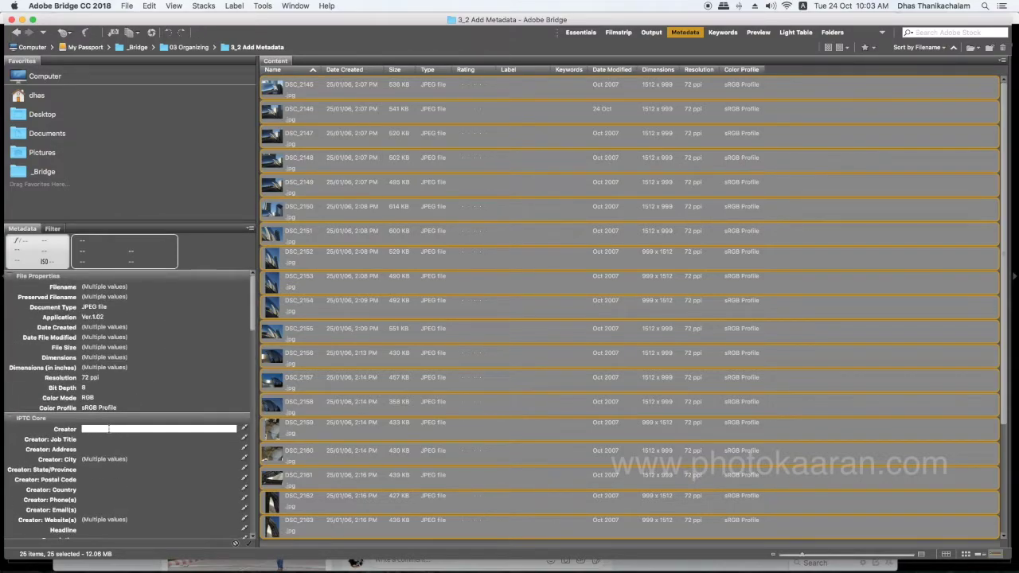
type("Dhas Thanikachalam")
left_click(106, 519)
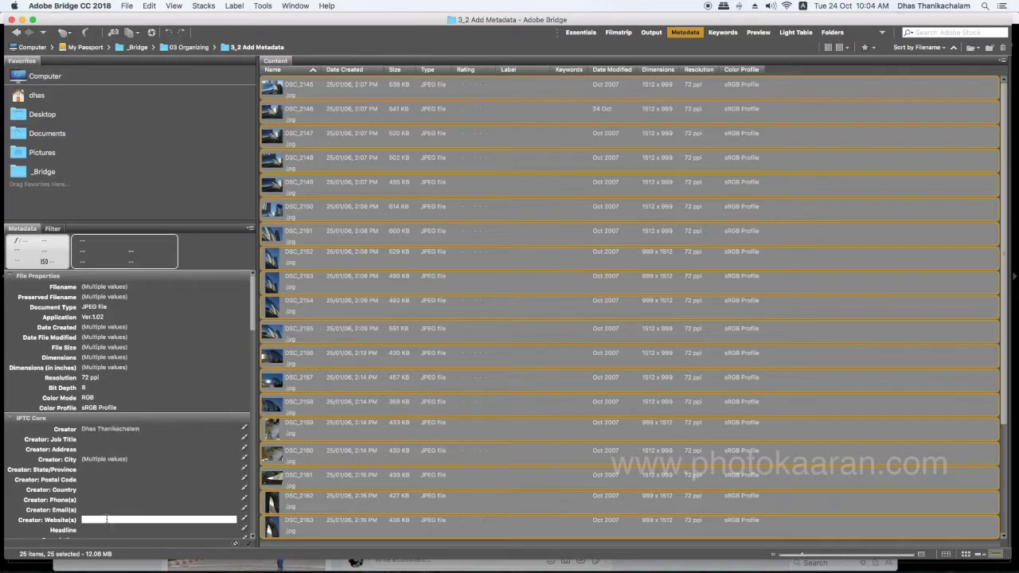
type("www.photokaaran.com")
scroll(185, 494, "down", 10)
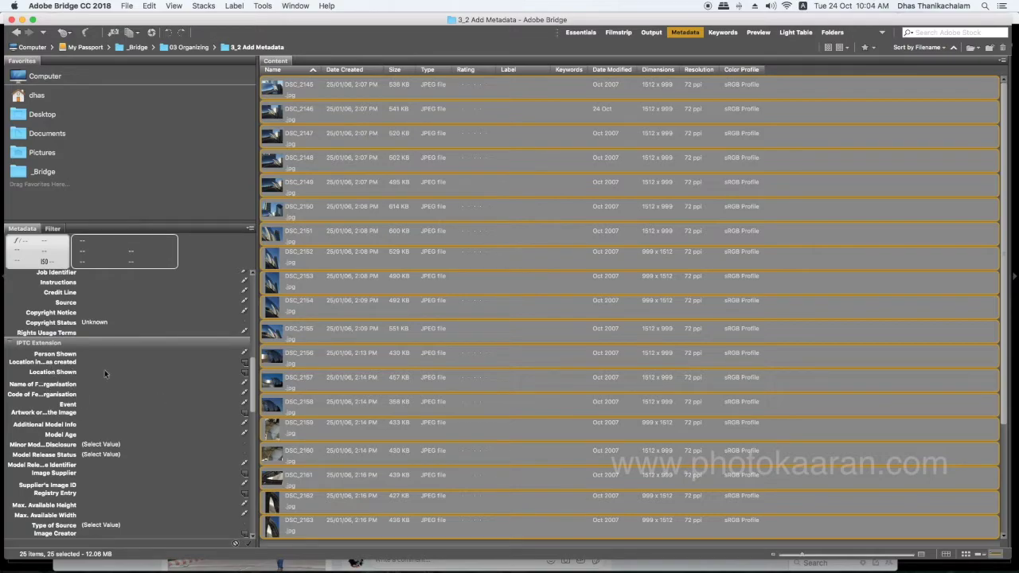
Step: Enter Location Shown city chennai, state Tamilnadu, country India and organisation Photokaaran for all files
left_click(245, 372)
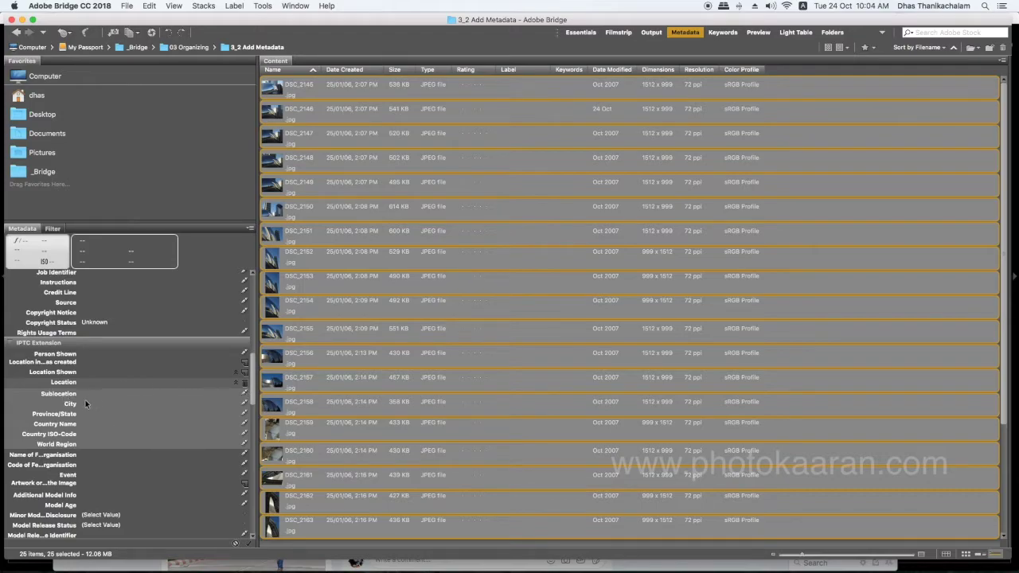
left_click(244, 404)
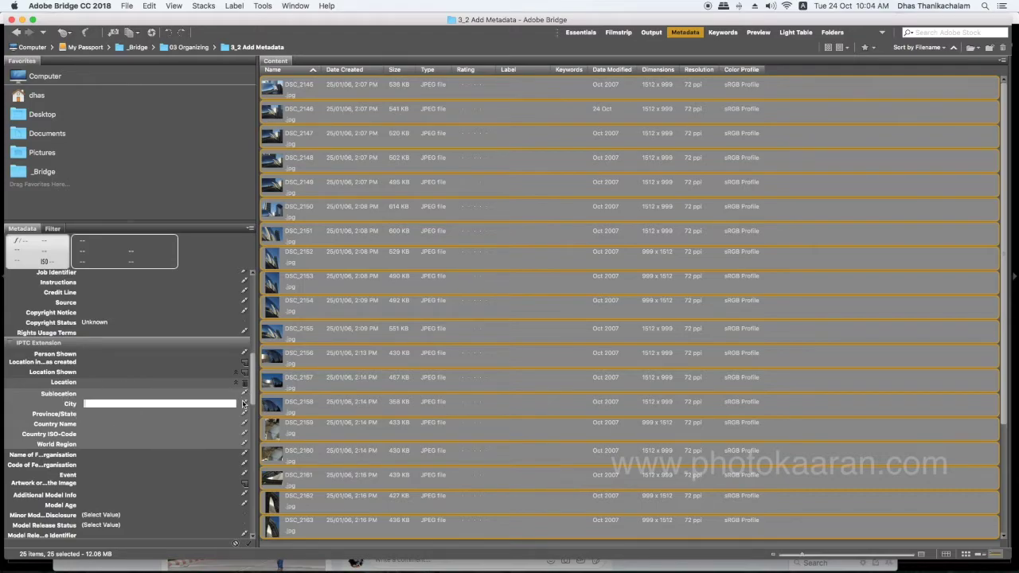
type("chennai")
left_click(119, 414)
type("Ta")
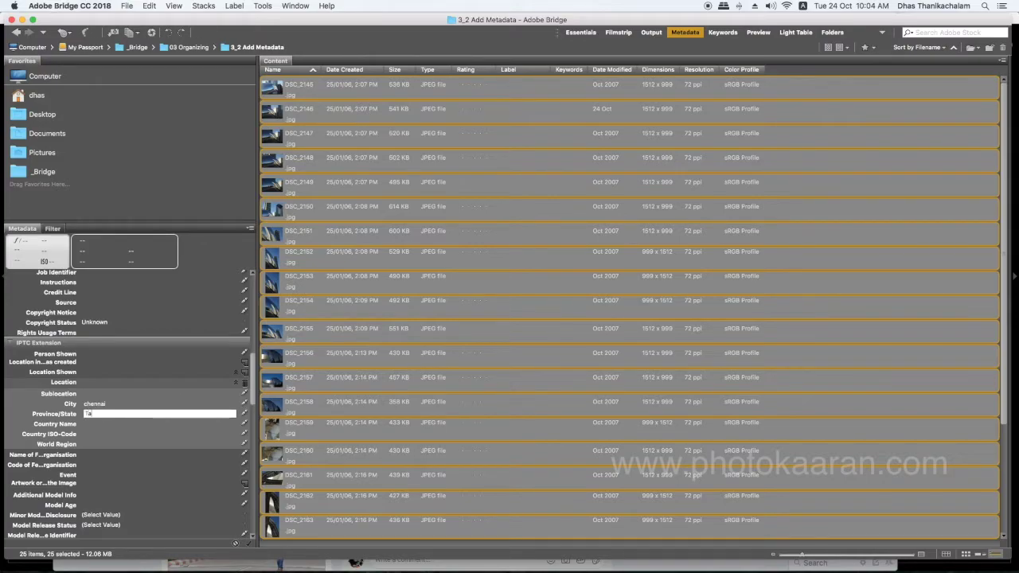
type("milnadu")
left_click(108, 423)
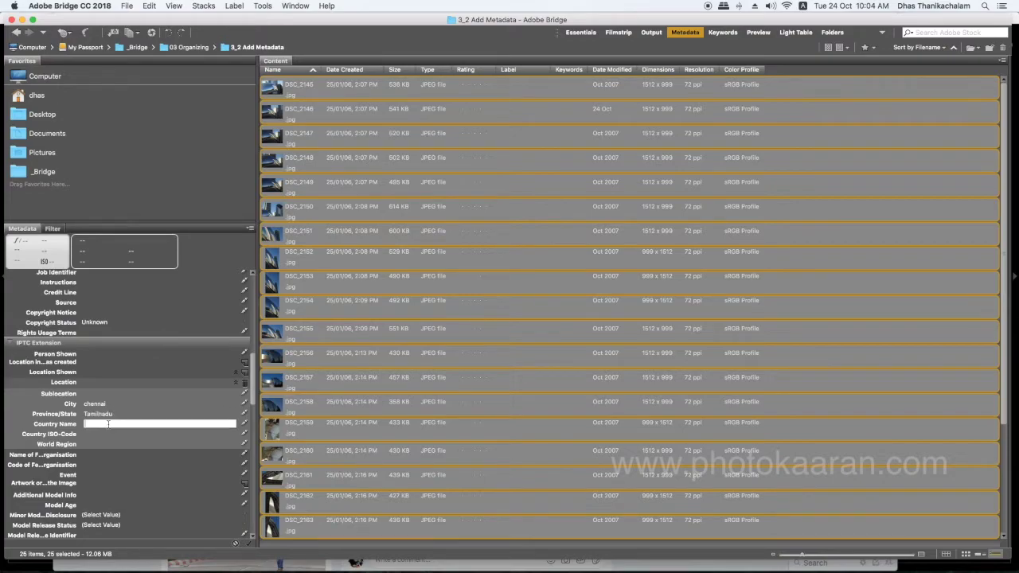
type("India")
left_click(159, 455)
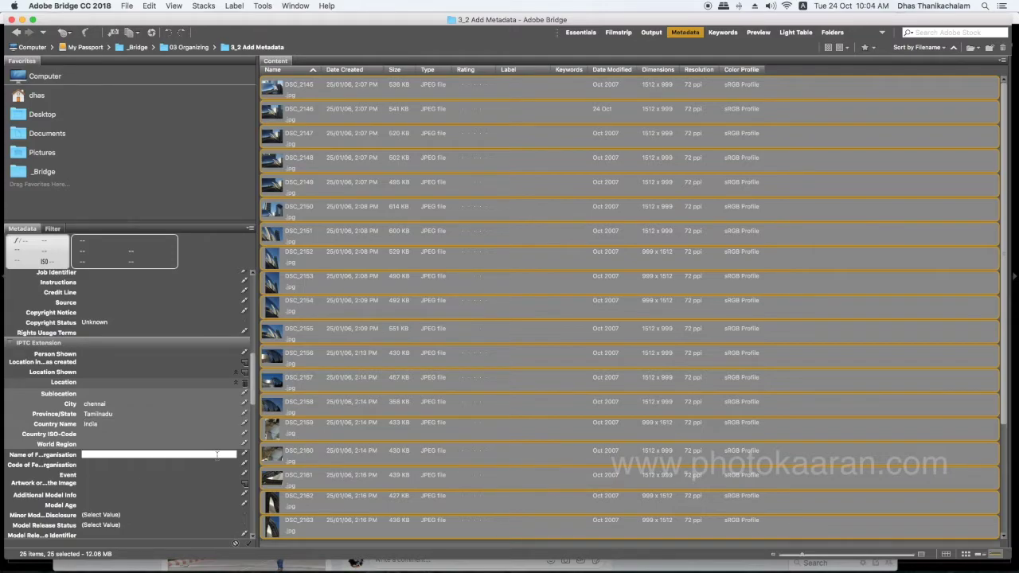
type("Photokaaran")
left_click_drag(239, 396, 247, 460)
left_click(247, 460)
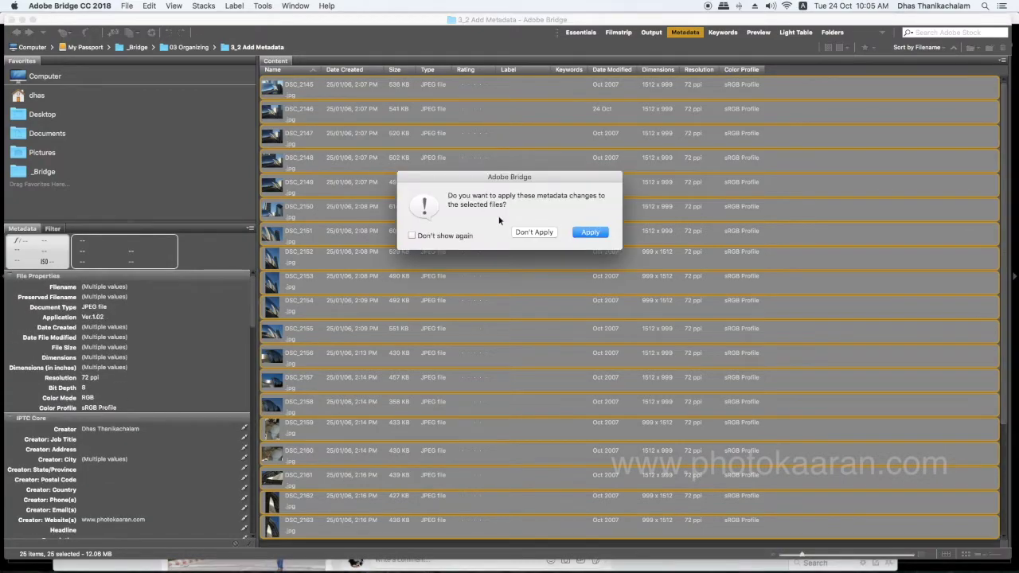
Step: Apply the metadata to all 25 files, verify it on DSC_2151, and reselect all files
left_click(585, 235)
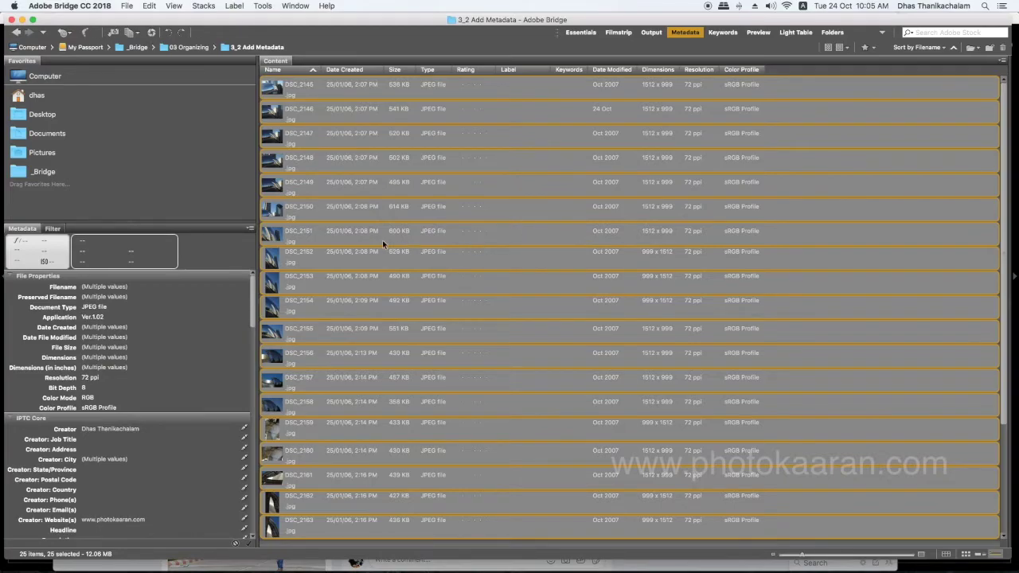
left_click(380, 236)
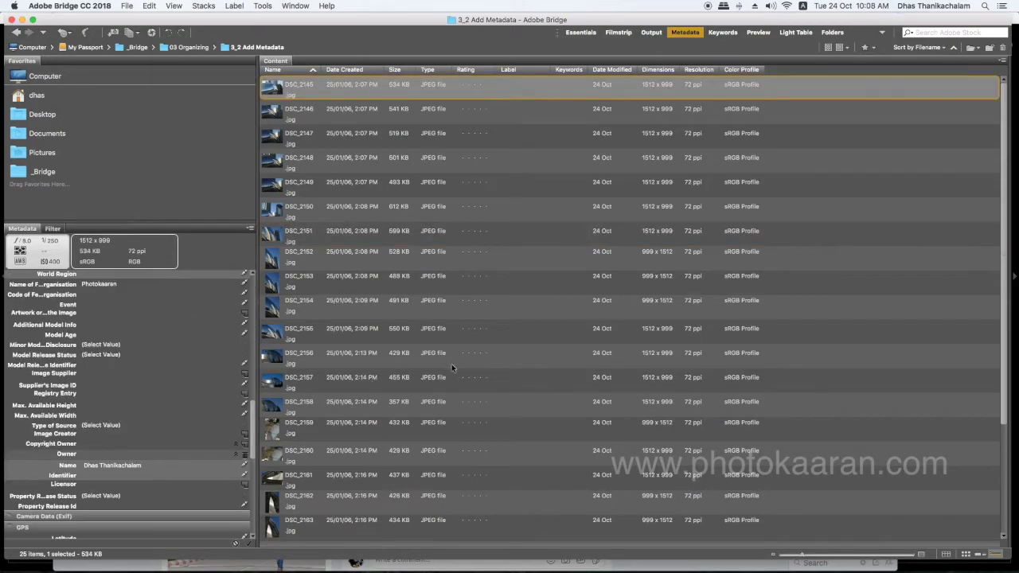
key("super+a")
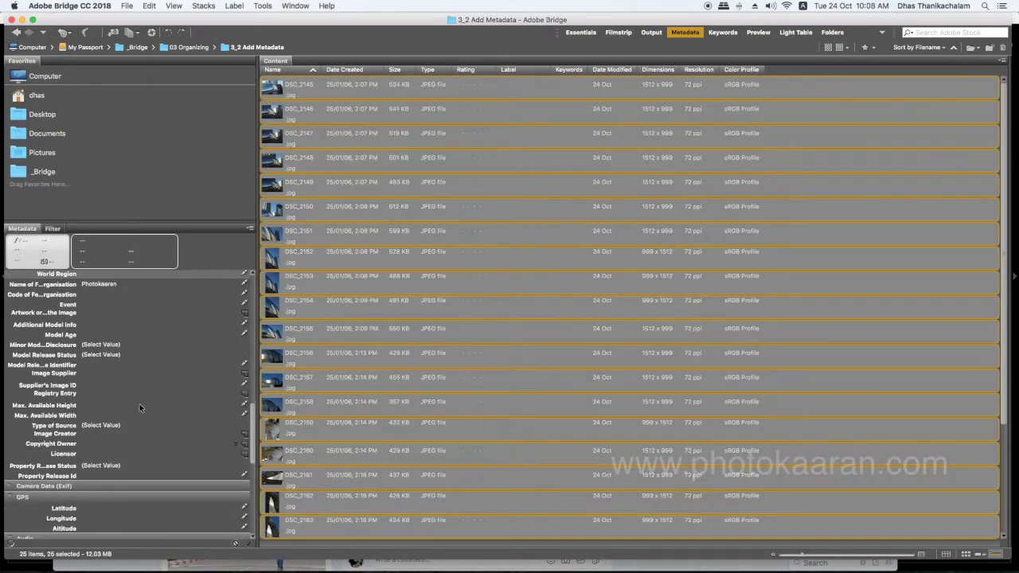
Step: Set the IPTC Extension Copyright Owner Name to the owner's name on all files, leaving DSC_2152 selected
scroll(161, 472, "up", 15)
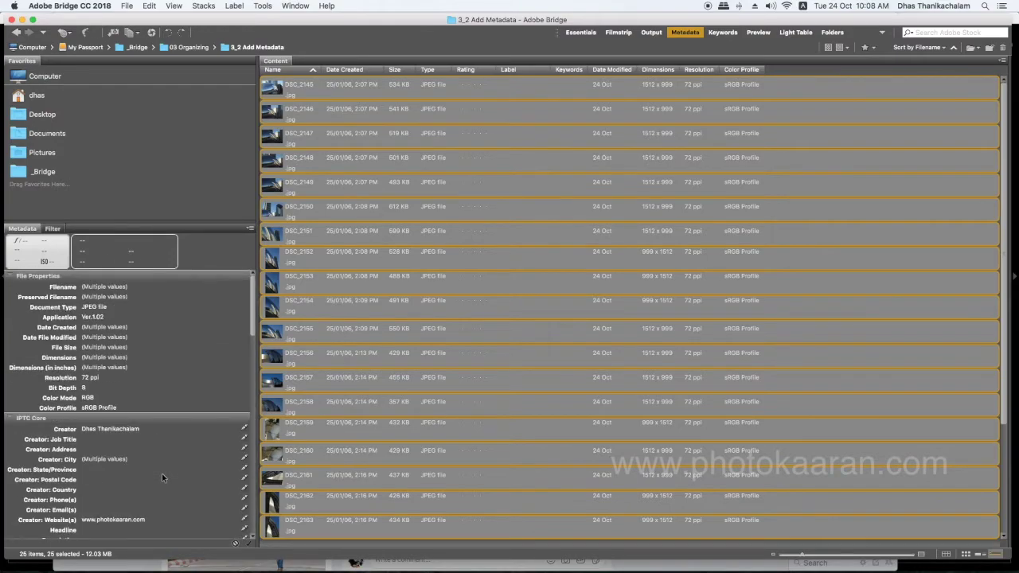
scroll(162, 473, "down", 10)
left_click(116, 490)
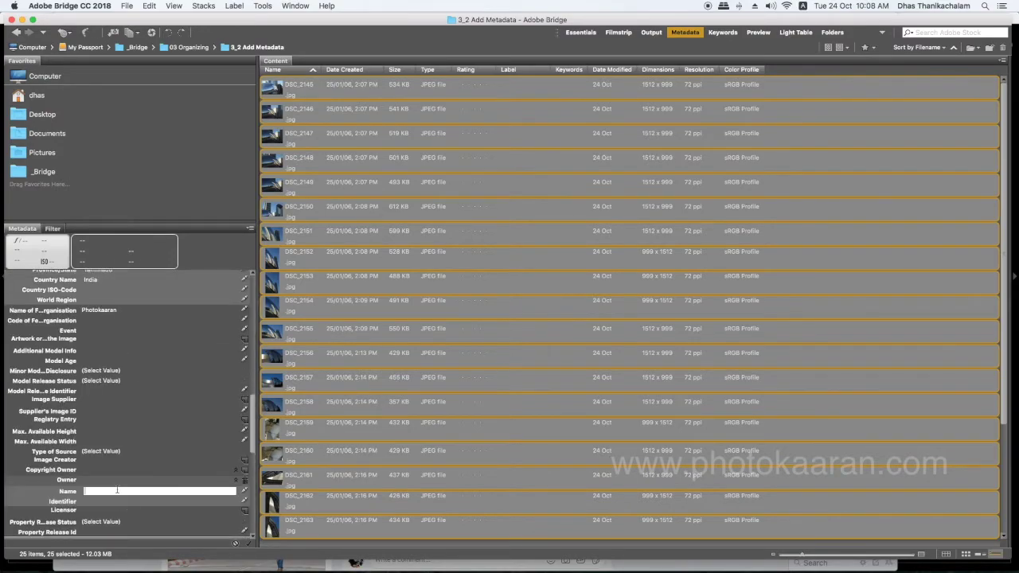
type("Dhas Thanikachalam")
key("Return")
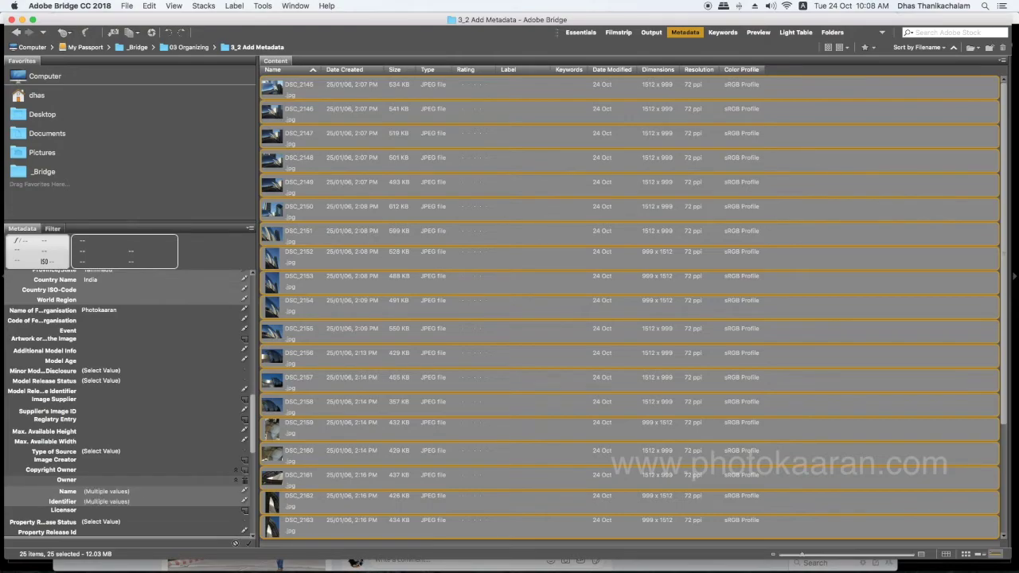
key("Down")
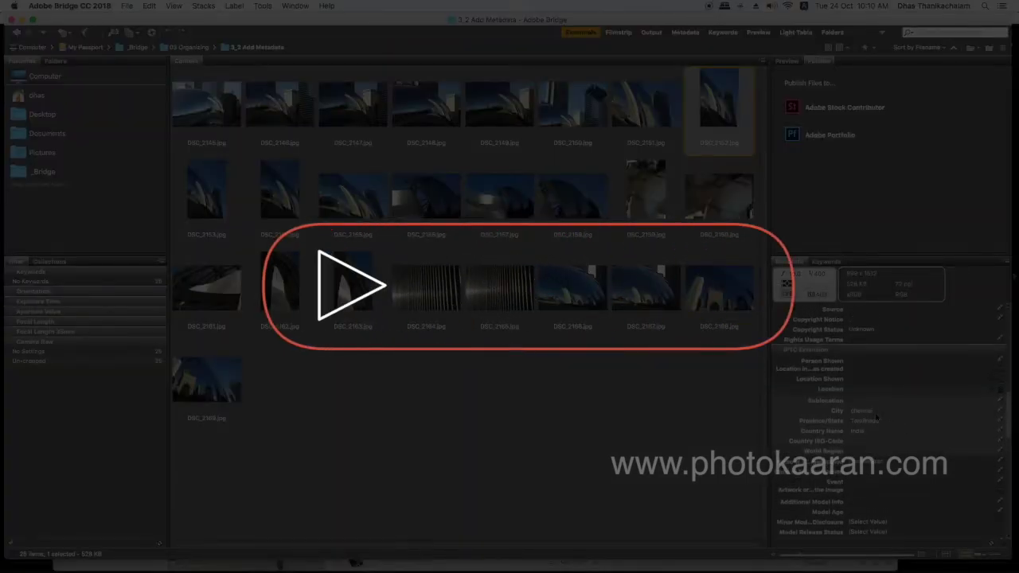
scroll(980, 448, "down", 15)
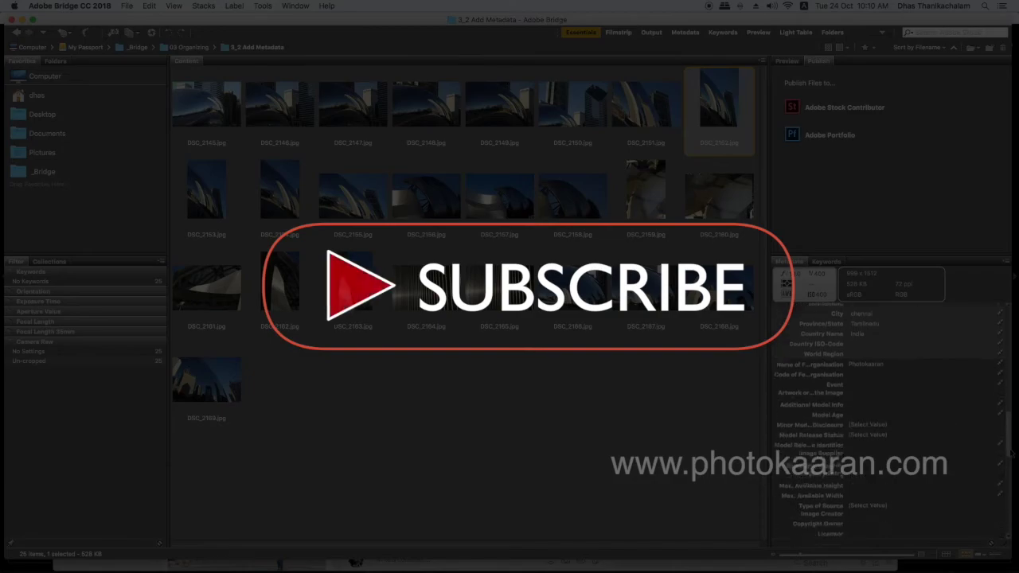